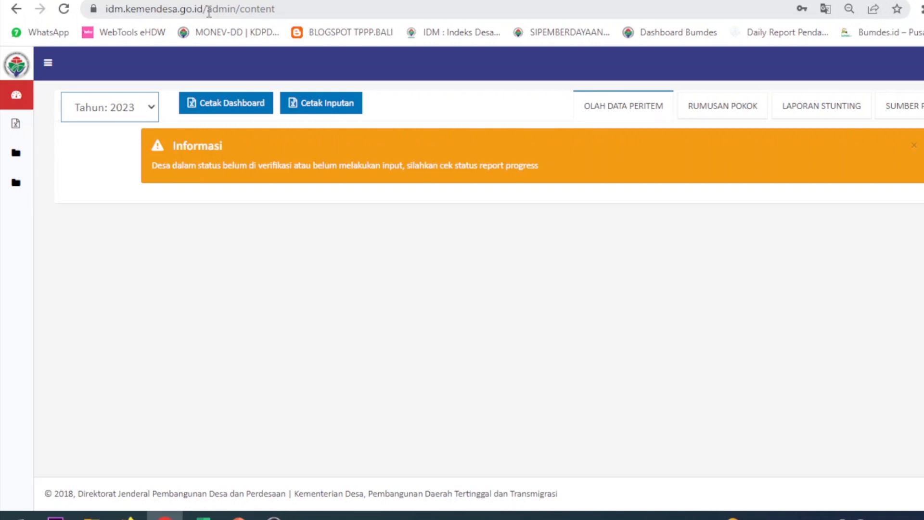
Go to Kuisioner 2023, download the questionnaire template and open the downloaded workbook in Excel.
{"action": "mouse_move", "coordinate": [24, 115]}
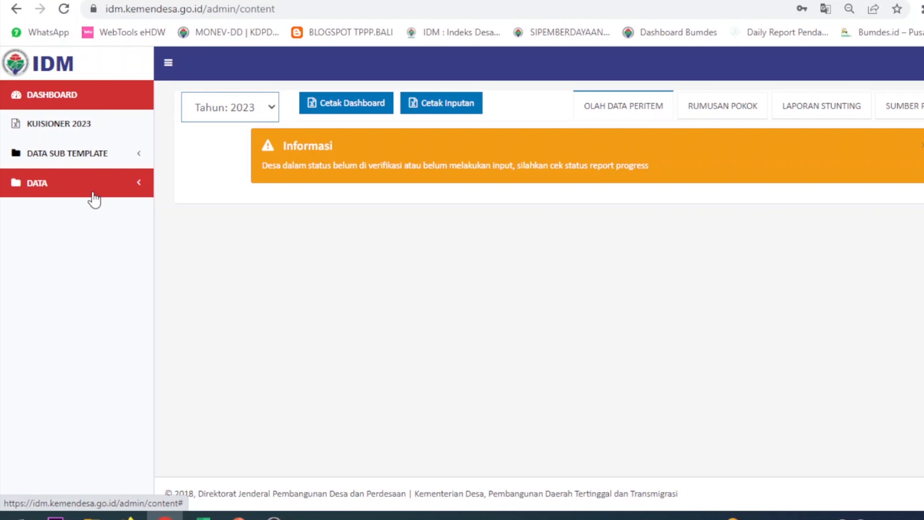
{"action": "left_click", "coordinate": [93, 127]}
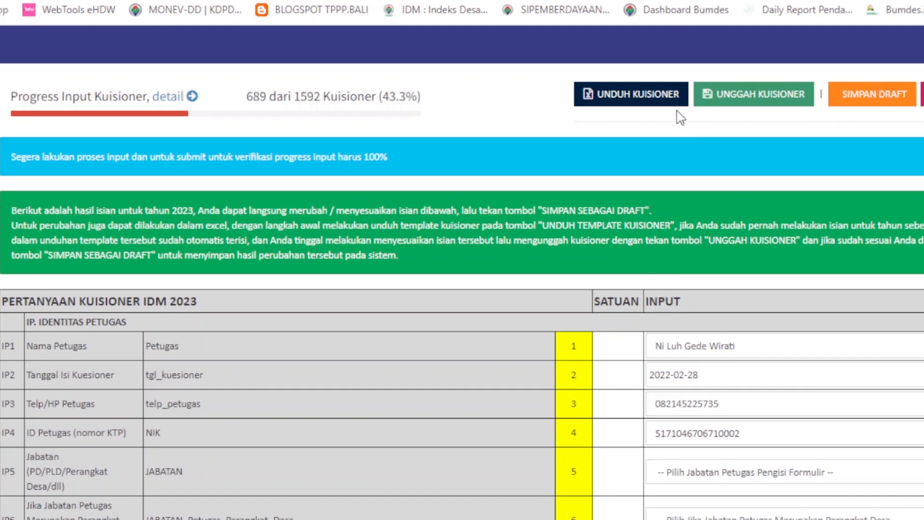
{"action": "left_click", "coordinate": [642, 99]}
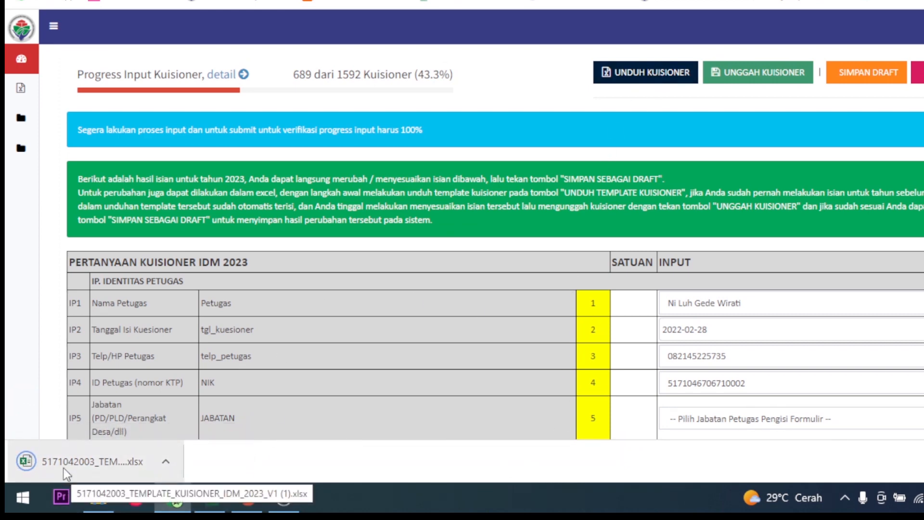
{"action": "left_click", "coordinate": [96, 460]}
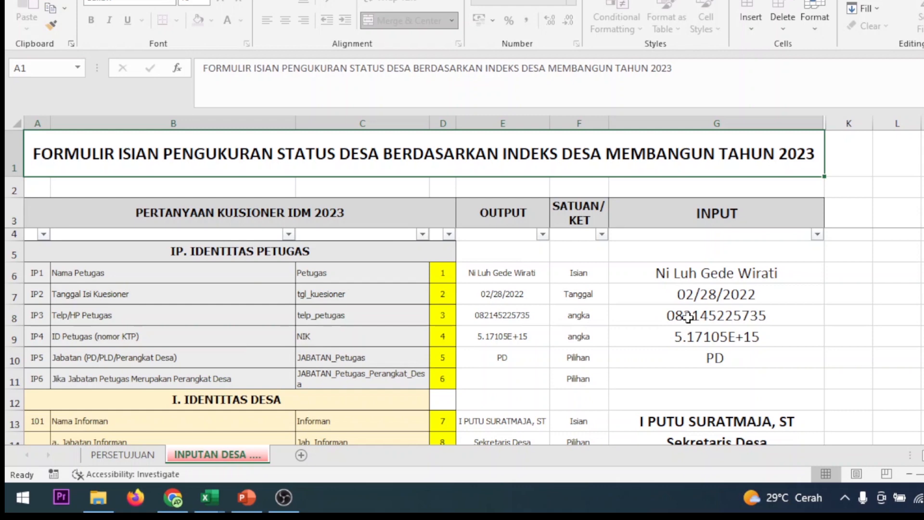
Examine the input form on the INPUTAN DESA sheet, from the officer and village identity questions through the village tourism potential questions.
{"action": "scroll", "coordinate": [688, 318], "scroll_direction": "down", "scroll_amount": 2}
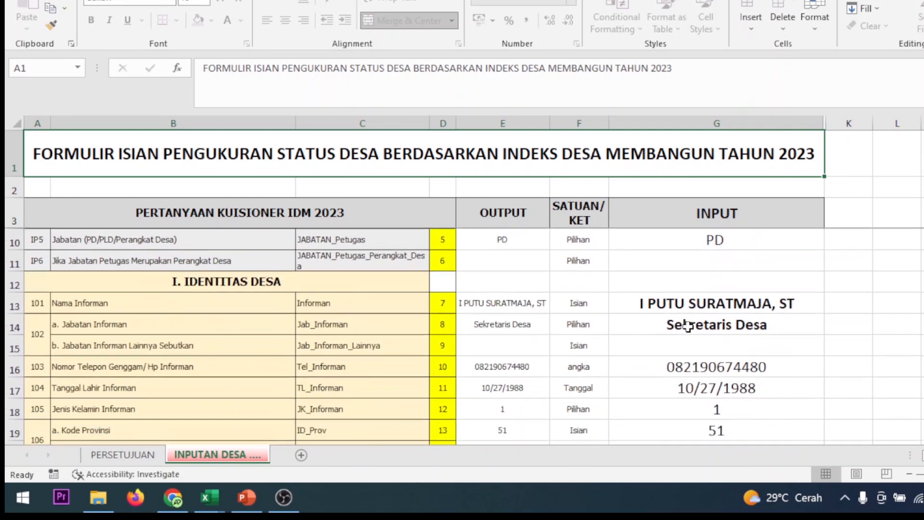
{"action": "scroll", "coordinate": [685, 327], "scroll_direction": "up", "scroll_amount": 2}
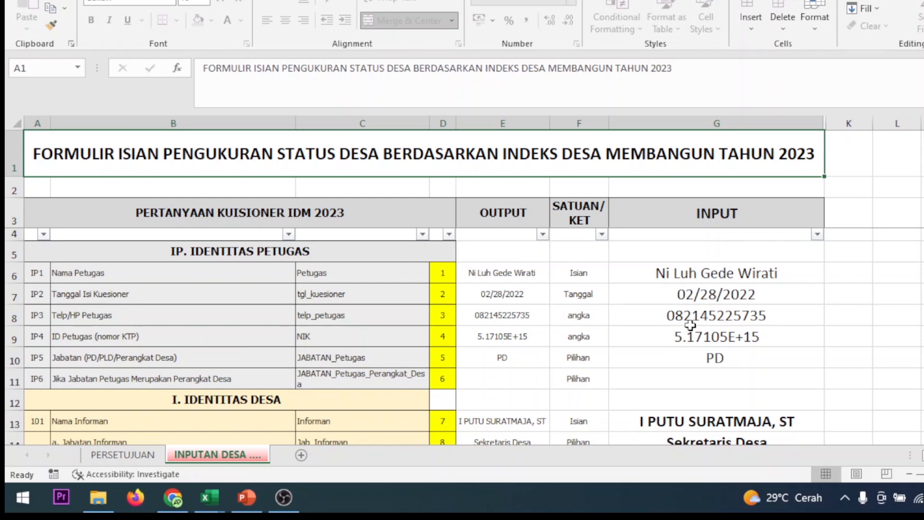
{"action": "scroll", "coordinate": [637, 336], "scroll_direction": "down", "scroll_amount": 6}
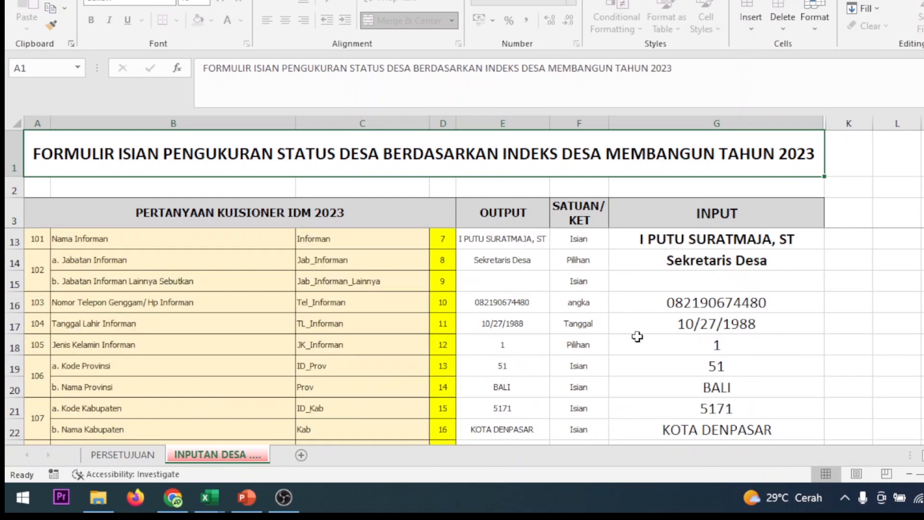
{"action": "scroll", "coordinate": [631, 332], "scroll_direction": "down", "scroll_amount": 7}
{"action": "scroll", "coordinate": [628, 328], "scroll_direction": "up", "scroll_amount": 7}
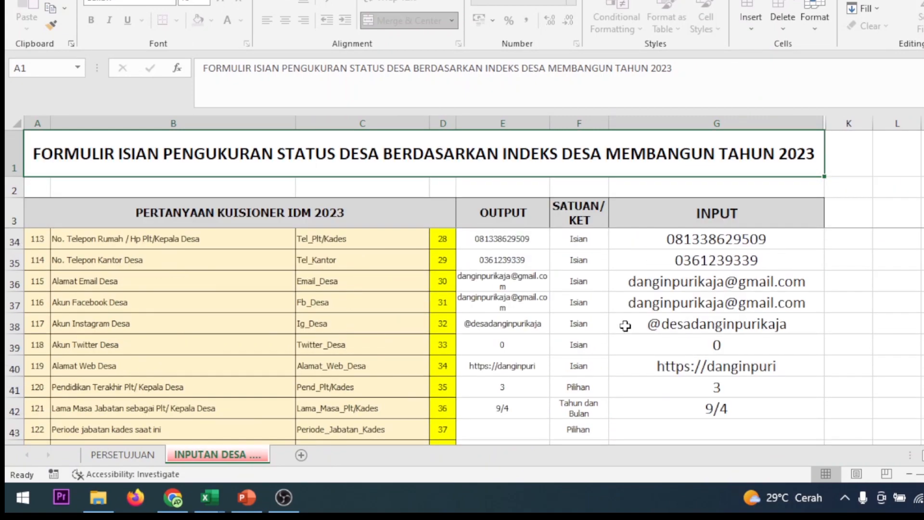
{"action": "scroll", "coordinate": [625, 326], "scroll_direction": "down", "scroll_amount": 18}
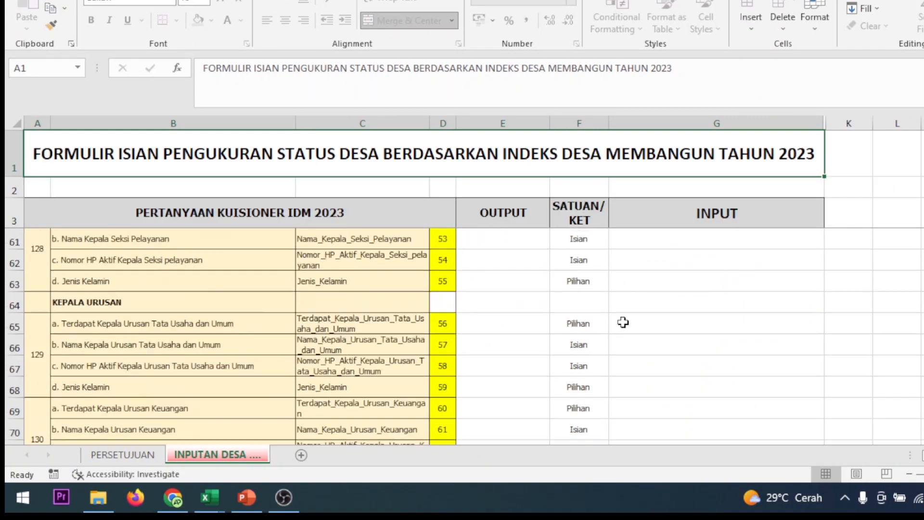
{"action": "scroll", "coordinate": [622, 323], "scroll_direction": "down", "scroll_amount": 5}
{"action": "scroll", "coordinate": [622, 323], "scroll_direction": "down", "scroll_amount": 10}
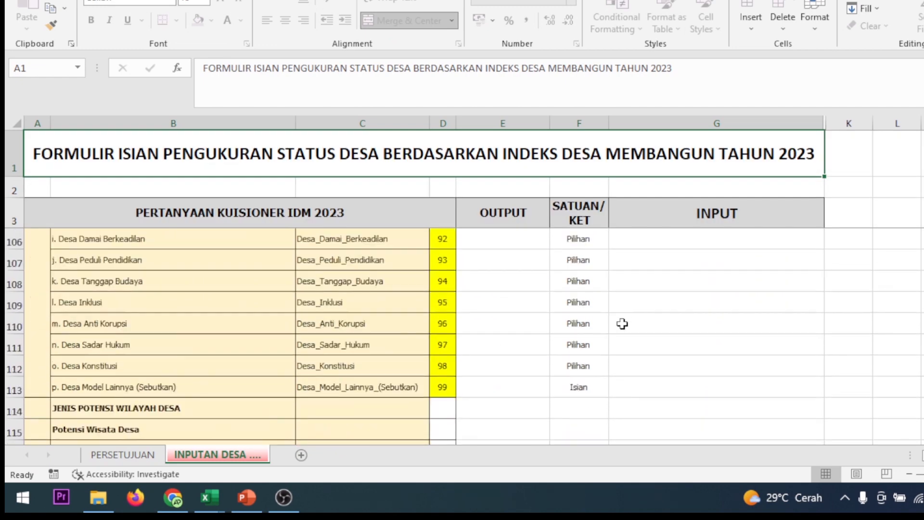
{"action": "scroll", "coordinate": [622, 323], "scroll_direction": "down", "scroll_amount": 15}
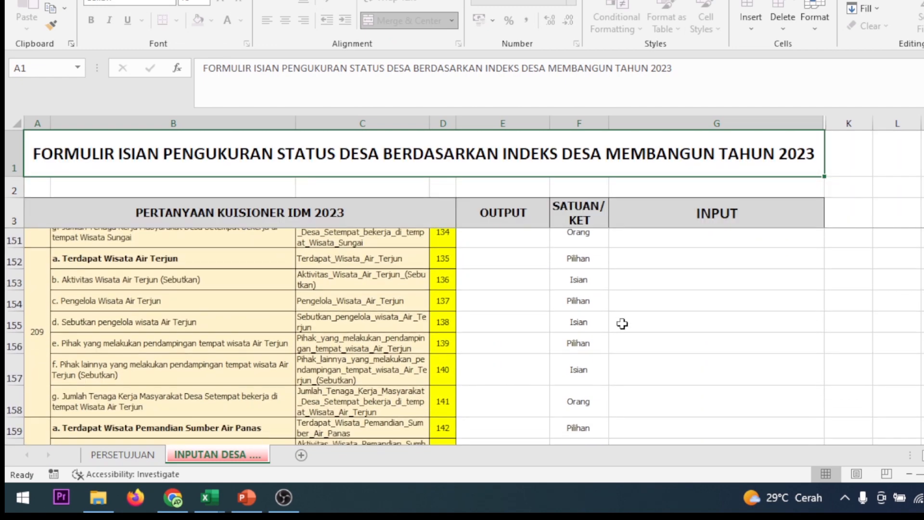
{"action": "scroll", "coordinate": [622, 323], "scroll_direction": "down", "scroll_amount": 9}
{"action": "scroll", "coordinate": [622, 323], "scroll_direction": "down", "scroll_amount": 5}
Return to the questionnaire page in the browser and view the Downloads folder for the questionnaire upload, without choosing a file.
{"action": "key", "text": "alt+Tab"}
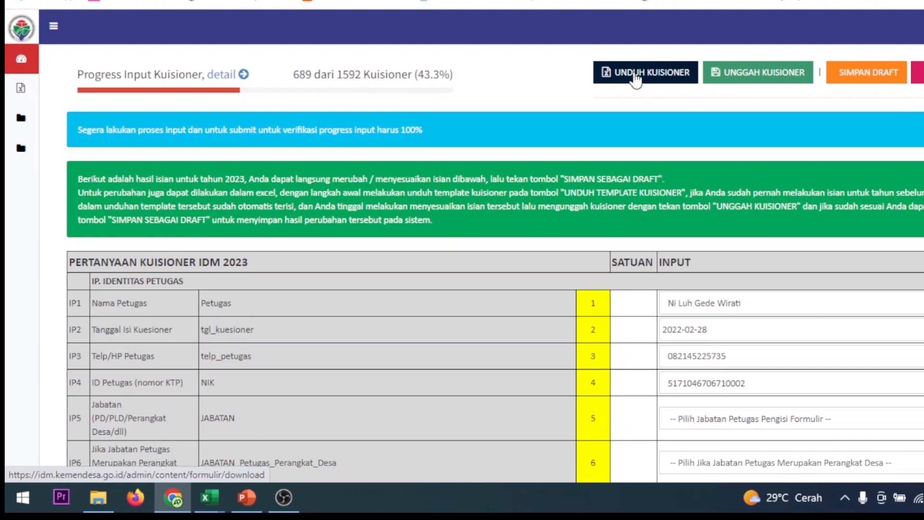
{"action": "left_click", "coordinate": [778, 76]}
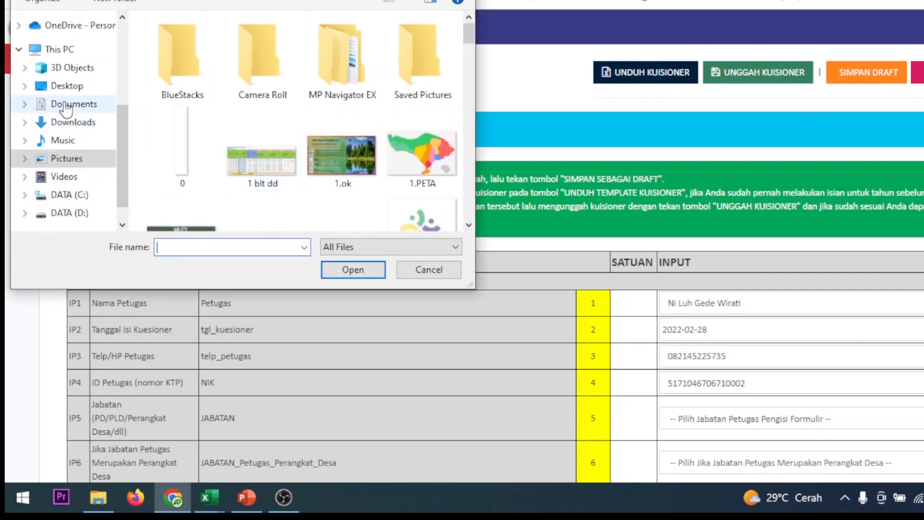
{"action": "left_click", "coordinate": [68, 123]}
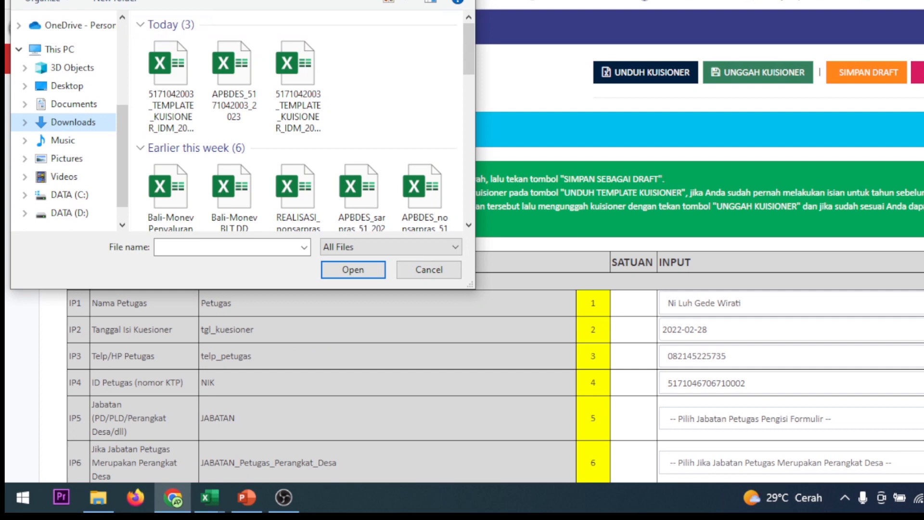
{"action": "left_click", "coordinate": [462, 0]}
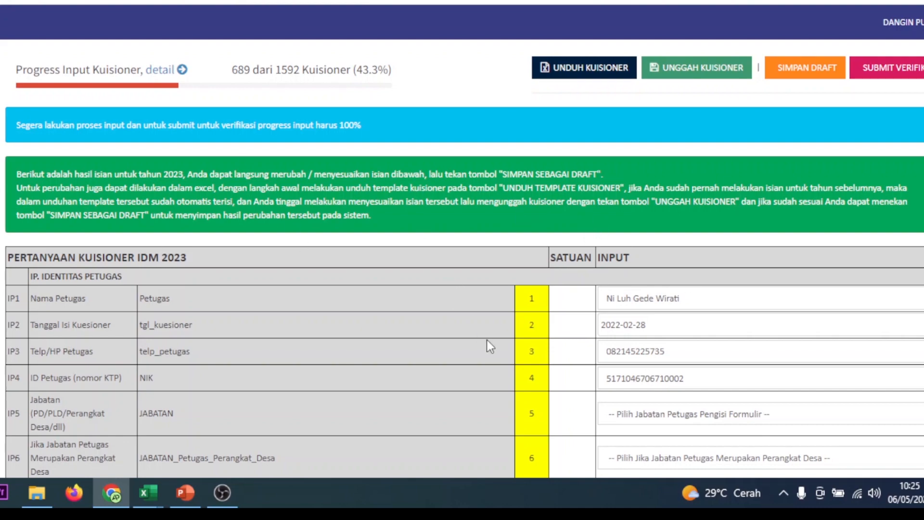
Examine the online form's officer identity, village identity and village apparatus questions, down to the village apparatus sub-template upload.
{"action": "scroll", "coordinate": [486, 339], "scroll_direction": "down", "scroll_amount": 5}
{"action": "scroll", "coordinate": [479, 332], "scroll_direction": "up", "scroll_amount": 5}
{"action": "scroll", "coordinate": [713, 327], "scroll_direction": "down", "scroll_amount": 3}
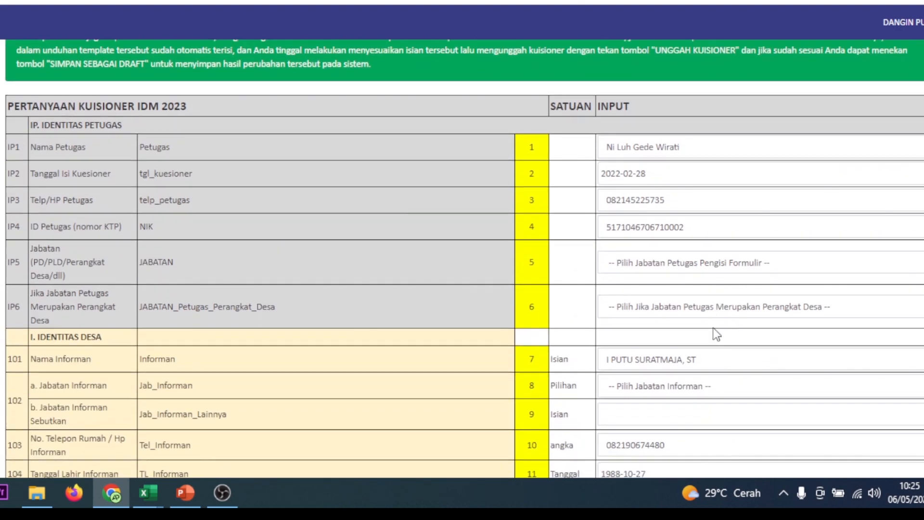
{"action": "scroll", "coordinate": [714, 329], "scroll_direction": "down", "scroll_amount": 4}
{"action": "scroll", "coordinate": [711, 323], "scroll_direction": "down", "scroll_amount": 6}
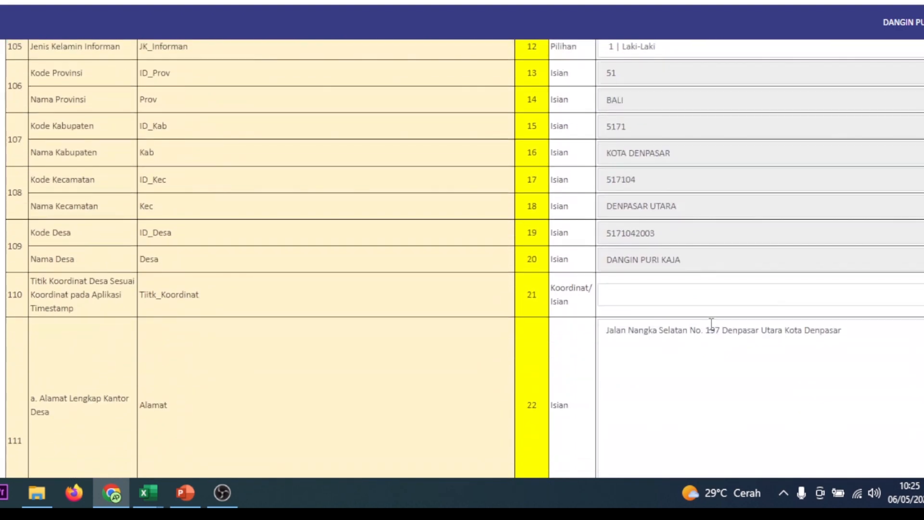
{"action": "scroll", "coordinate": [672, 221], "scroll_direction": "down", "scroll_amount": 6}
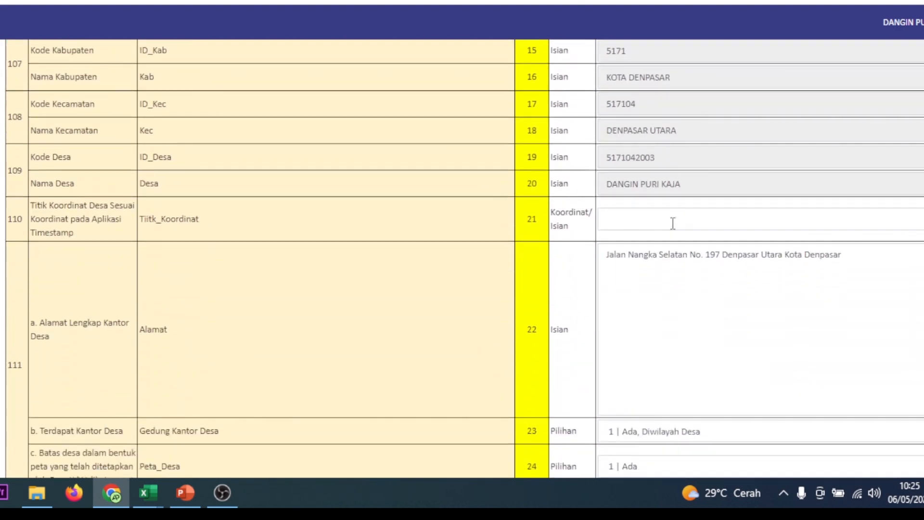
{"action": "scroll", "coordinate": [672, 223], "scroll_direction": "down", "scroll_amount": 8}
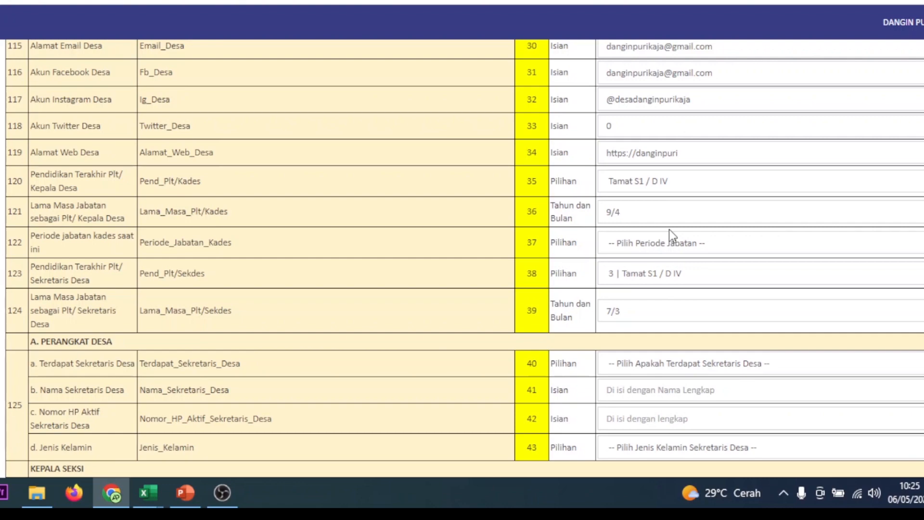
{"action": "scroll", "coordinate": [668, 229], "scroll_direction": "down", "scroll_amount": 9}
{"action": "scroll", "coordinate": [669, 229], "scroll_direction": "down", "scroll_amount": 1}
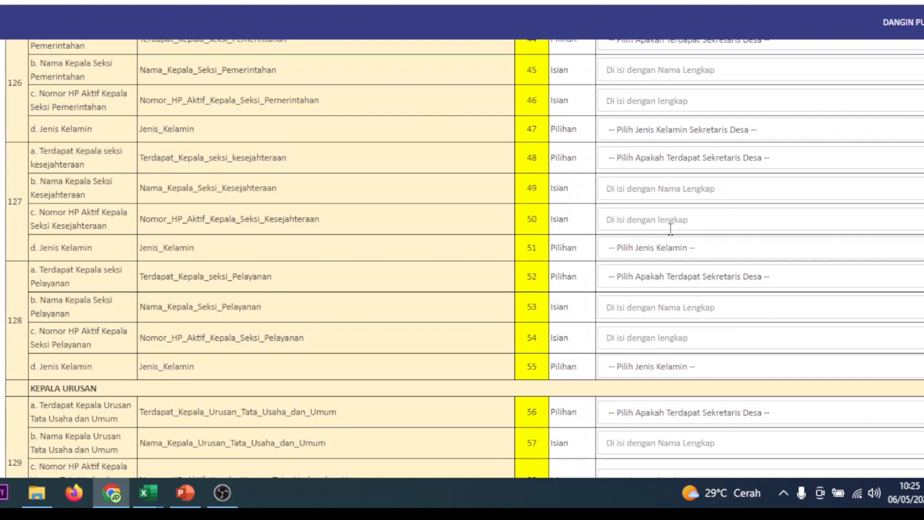
{"action": "scroll", "coordinate": [670, 229], "scroll_direction": "down", "scroll_amount": 5}
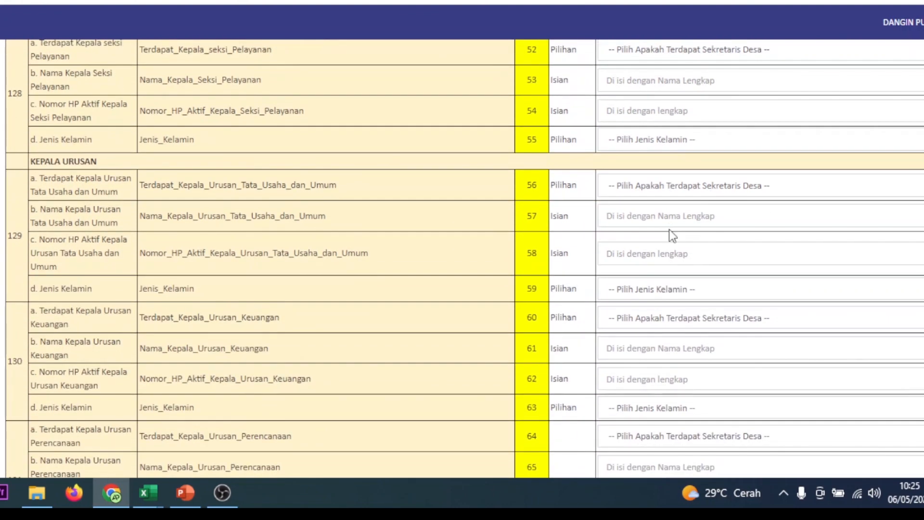
{"action": "scroll", "coordinate": [669, 229], "scroll_direction": "down", "scroll_amount": 3}
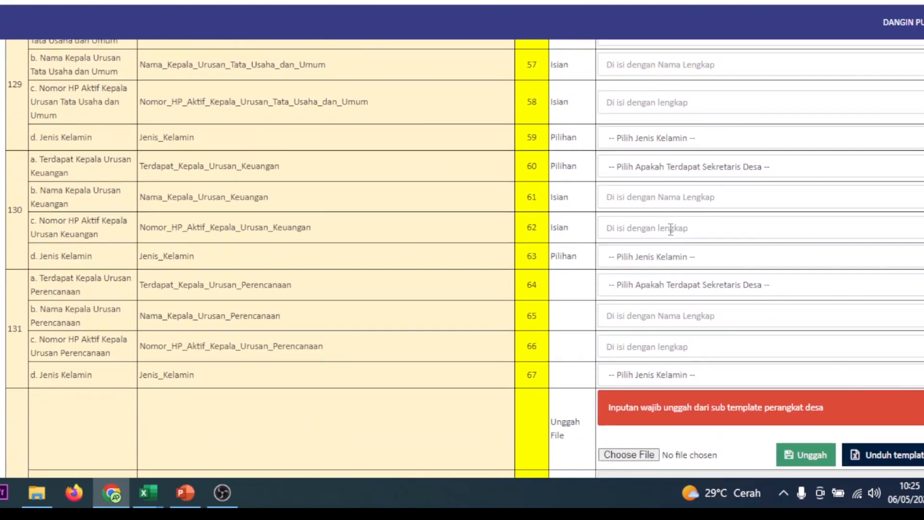
{"action": "scroll", "coordinate": [670, 229], "scroll_direction": "down", "scroll_amount": 2}
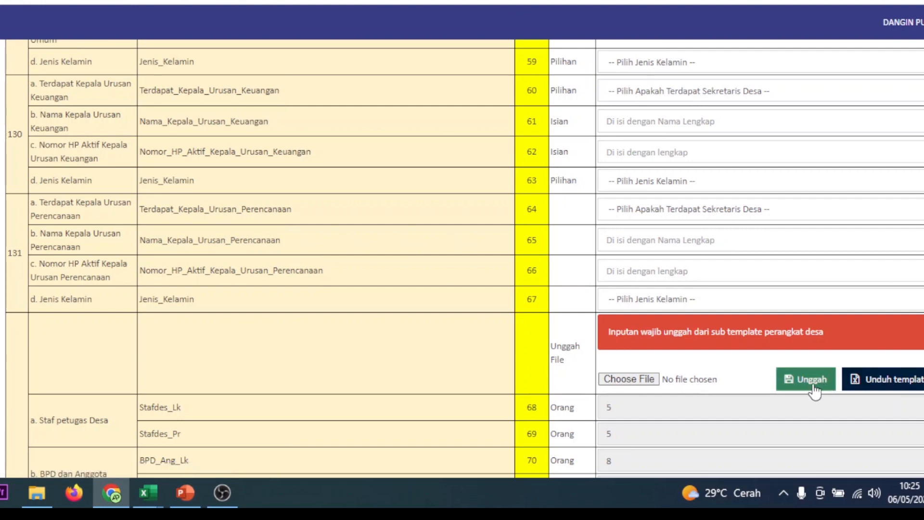
Examine the village staff numbers and the geography, topography, village model and tourism potential questions of the online form.
{"action": "scroll", "coordinate": [871, 293], "scroll_direction": "down", "scroll_amount": 3}
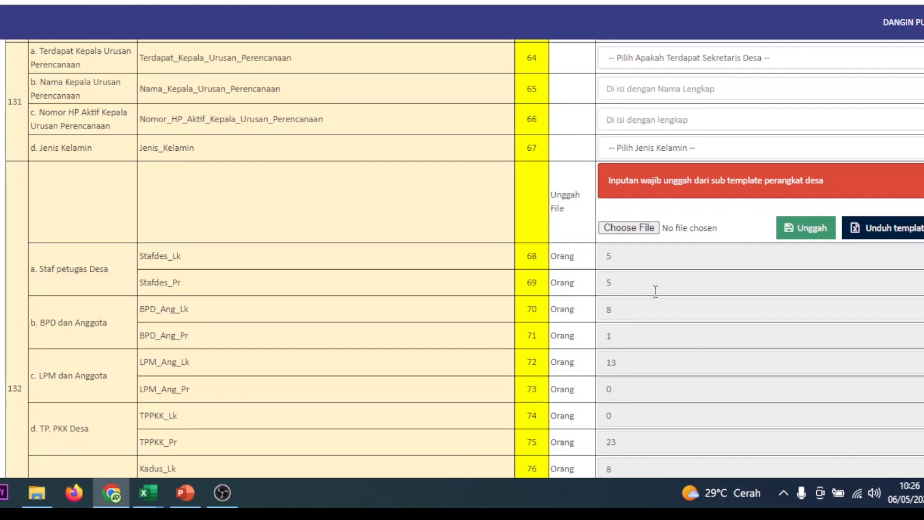
{"action": "scroll", "coordinate": [659, 289], "scroll_direction": "down", "scroll_amount": 5}
{"action": "scroll", "coordinate": [649, 312], "scroll_direction": "down", "scroll_amount": 2}
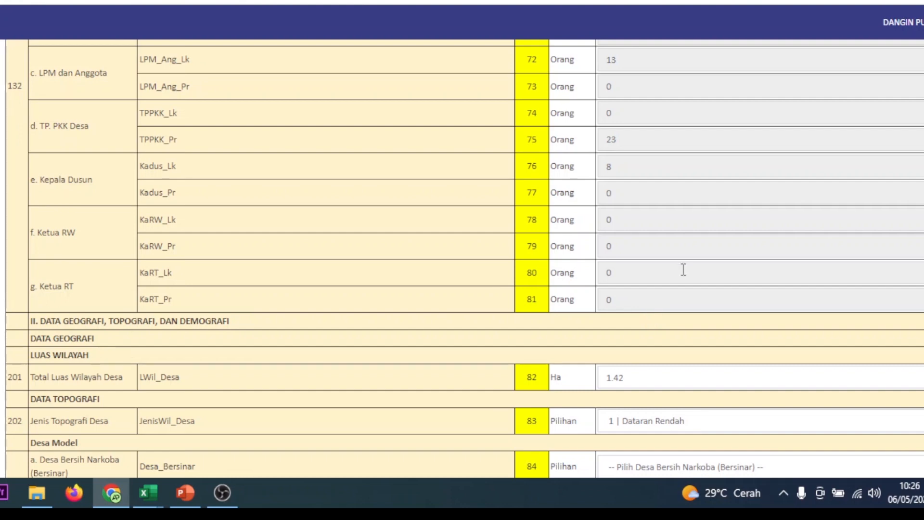
{"action": "scroll", "coordinate": [693, 262], "scroll_direction": "up", "scroll_amount": 5}
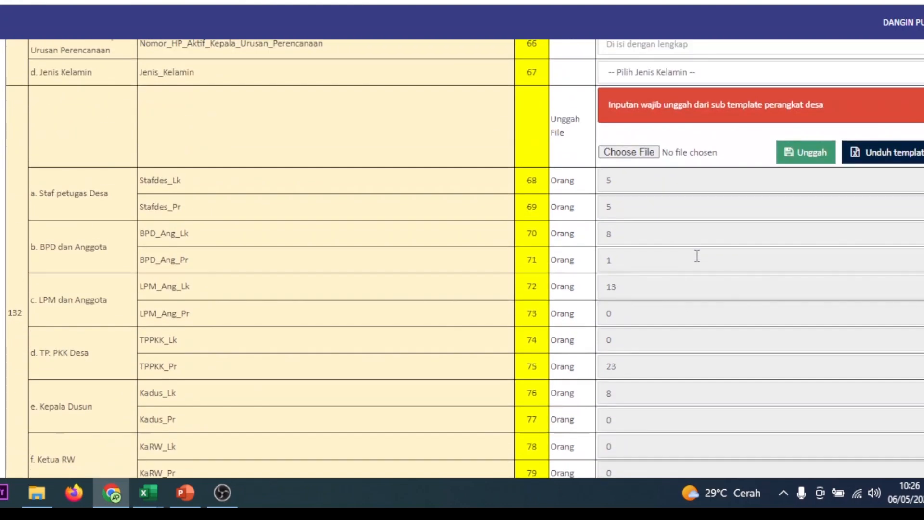
{"action": "scroll", "coordinate": [695, 262], "scroll_direction": "down", "scroll_amount": 18}
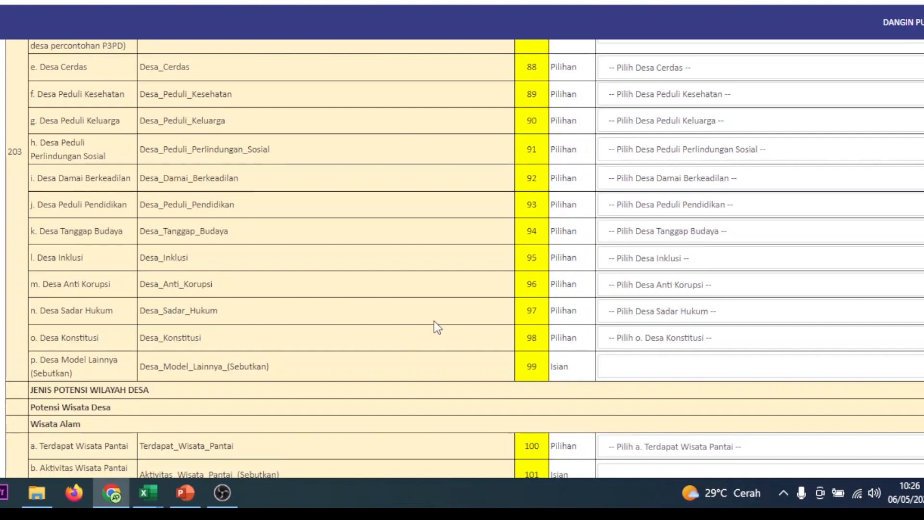
{"action": "scroll", "coordinate": [434, 321], "scroll_direction": "down", "scroll_amount": 10}
{"action": "scroll", "coordinate": [434, 321], "scroll_direction": "down", "scroll_amount": 20}
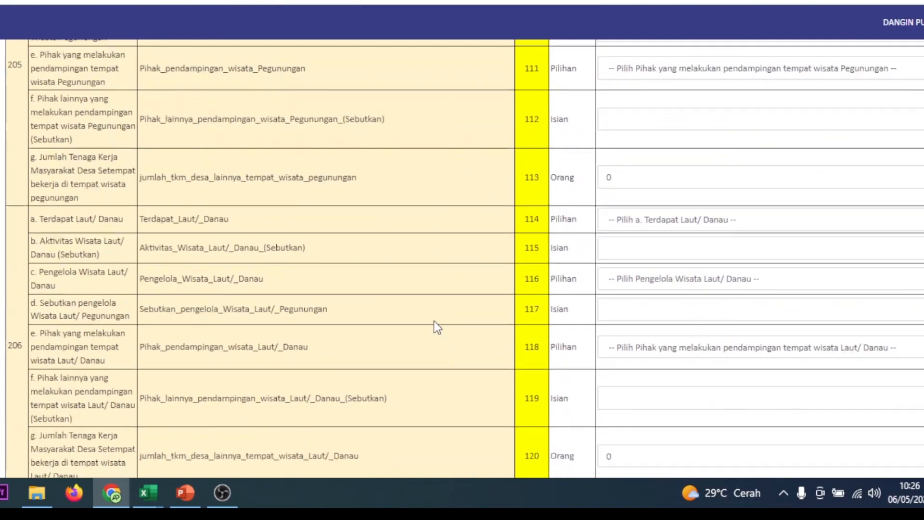
{"action": "scroll", "coordinate": [434, 349], "scroll_direction": "down", "scroll_amount": 15}
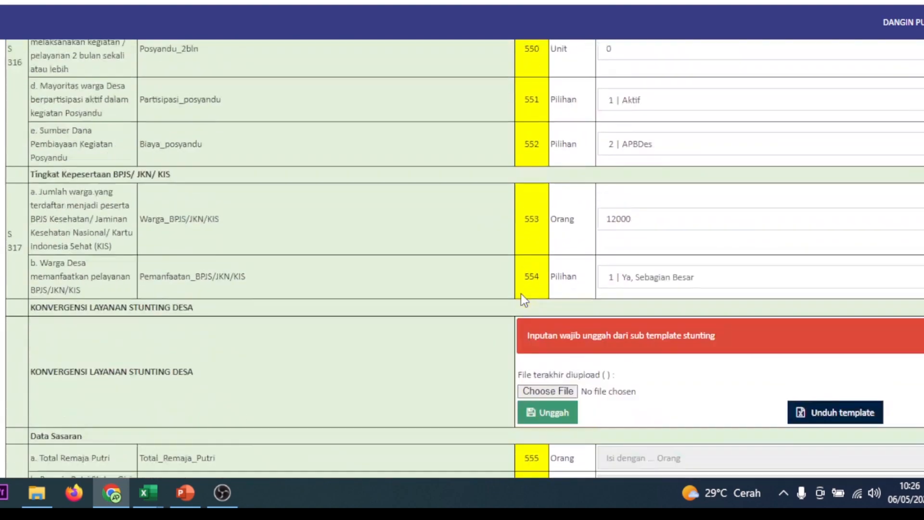
View the file selection for the stunting sub-template upload under Konvergensi Layanan Stunting Desa, without choosing a file.
{"action": "scroll", "coordinate": [521, 293], "scroll_direction": "down", "scroll_amount": 1}
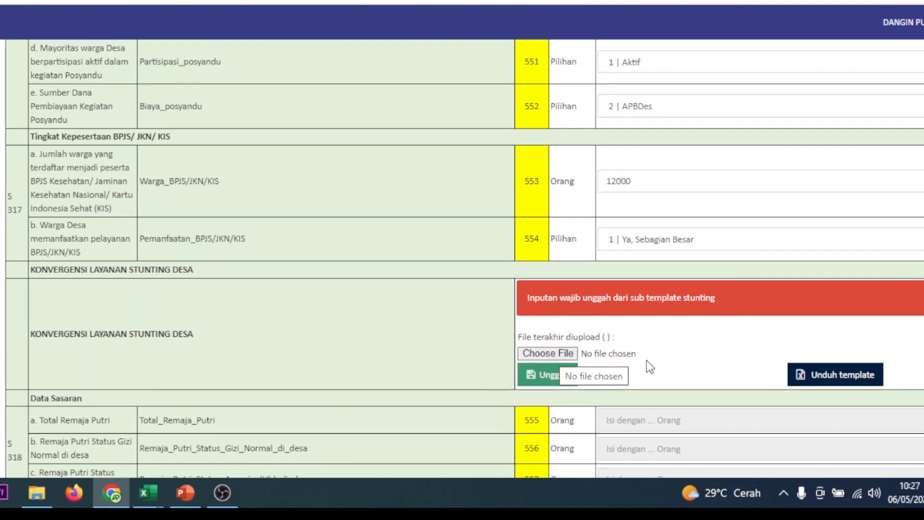
{"action": "left_click", "coordinate": [561, 357]}
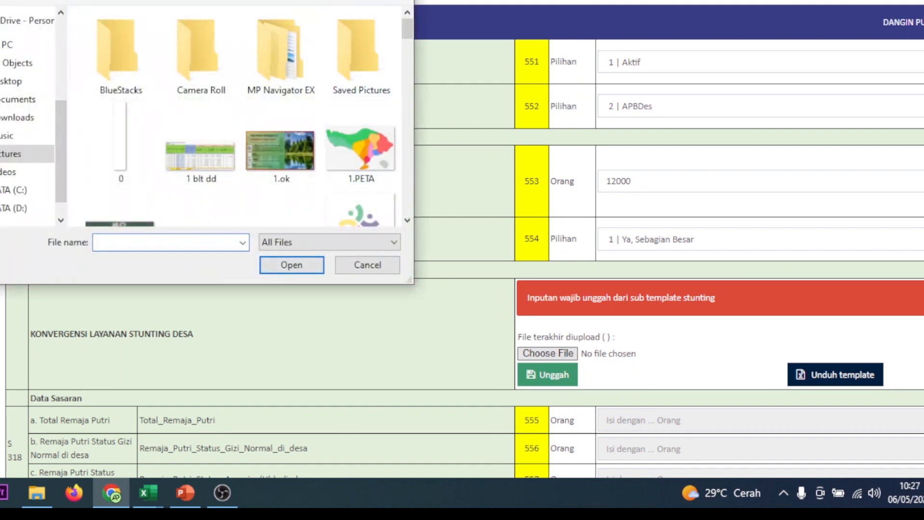
{"action": "left_click", "coordinate": [400, 1]}
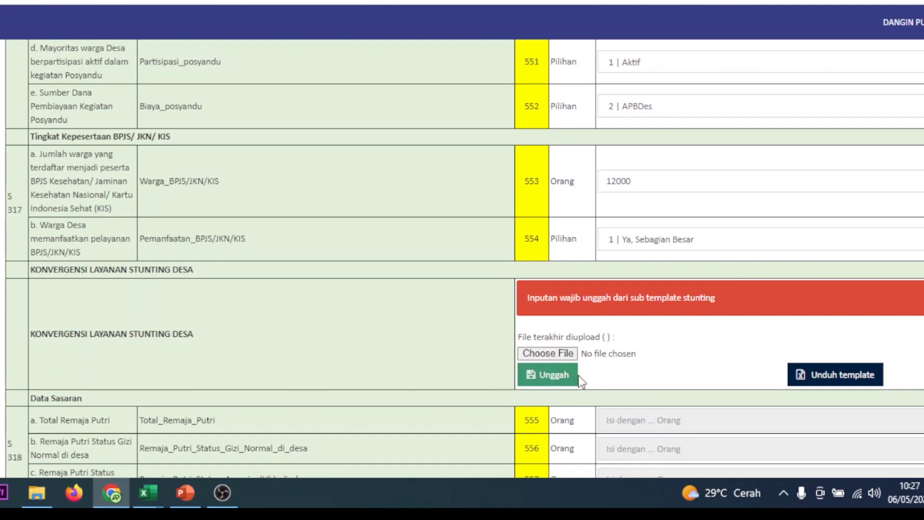
Examine the stunting, education and community institution questions of the online form, down to the Musyawarah Desa attendance and sub-template uploads.
{"action": "scroll", "coordinate": [581, 381], "scroll_direction": "down", "scroll_amount": 20}
{"action": "scroll", "coordinate": [581, 381], "scroll_direction": "down", "scroll_amount": 5}
{"action": "scroll", "coordinate": [581, 381], "scroll_direction": "down", "scroll_amount": 20}
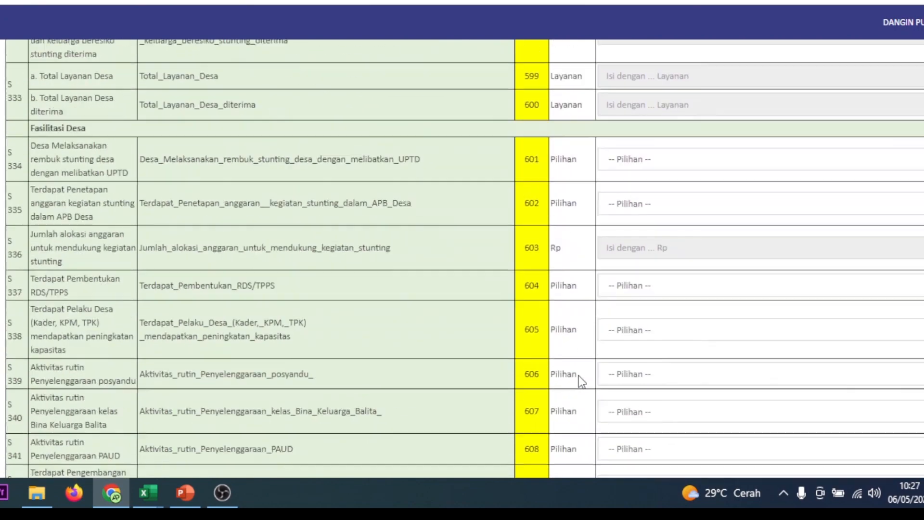
{"action": "scroll", "coordinate": [581, 380], "scroll_direction": "down", "scroll_amount": 3}
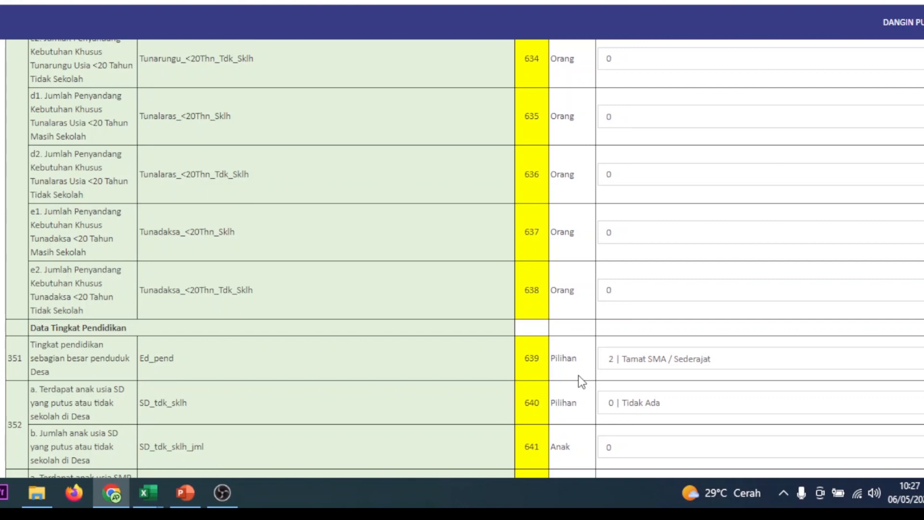
{"action": "scroll", "coordinate": [581, 381], "scroll_direction": "down", "scroll_amount": 20}
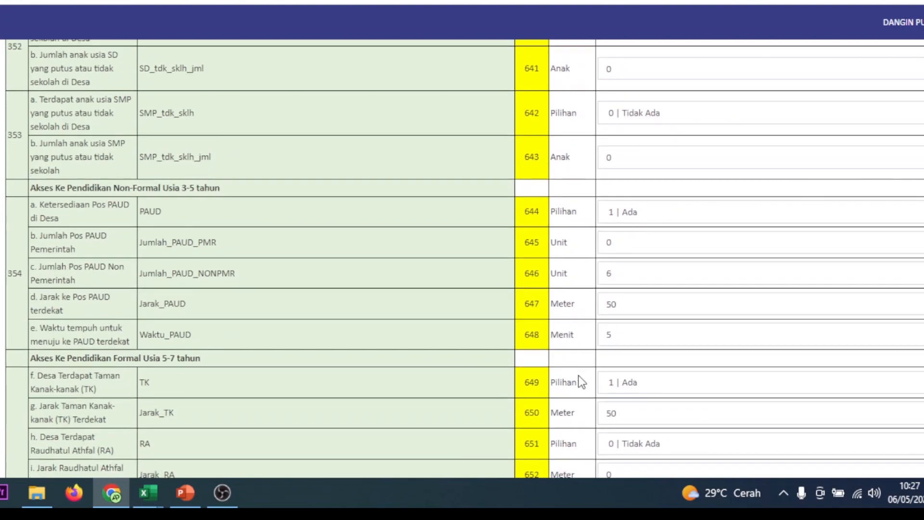
{"action": "scroll", "coordinate": [581, 381], "scroll_direction": "down", "scroll_amount": 20}
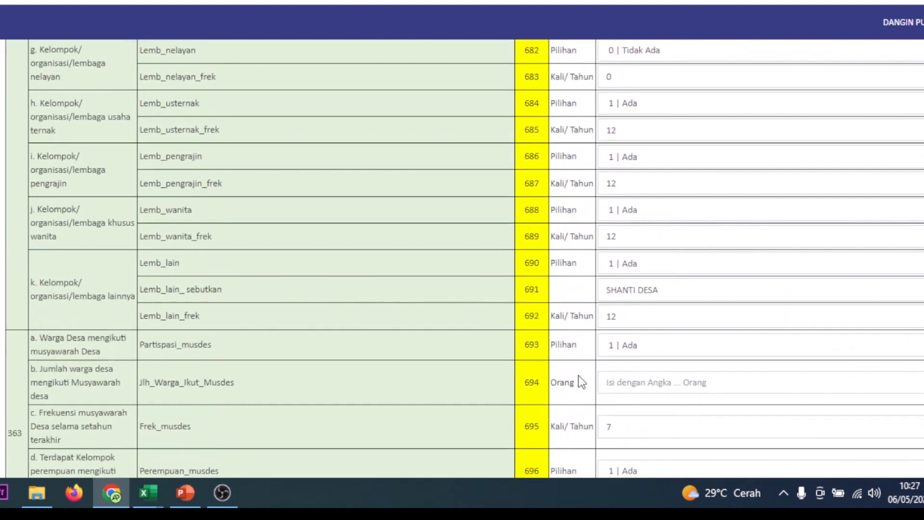
{"action": "scroll", "coordinate": [581, 382], "scroll_direction": "down", "scroll_amount": 2}
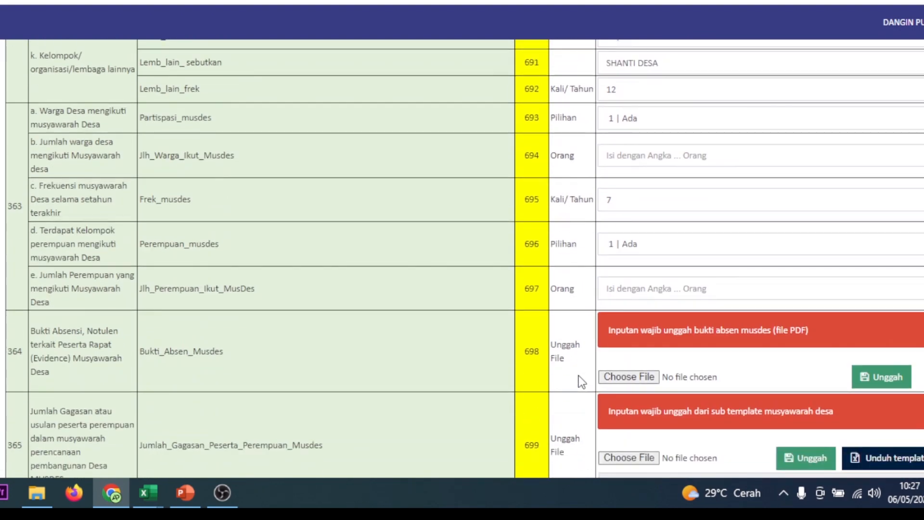
{"action": "scroll", "coordinate": [582, 381], "scroll_direction": "down", "scroll_amount": 2}
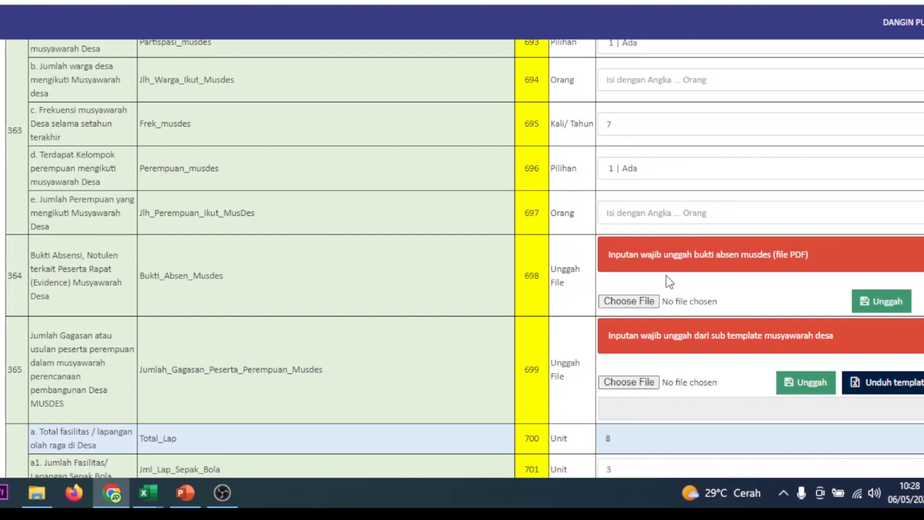
Examine the sub-template uploads for unfit houses, households without electricity and BUM Desa, along with their surrounding questions.
{"action": "scroll", "coordinate": [666, 275], "scroll_direction": "down", "scroll_amount": 20}
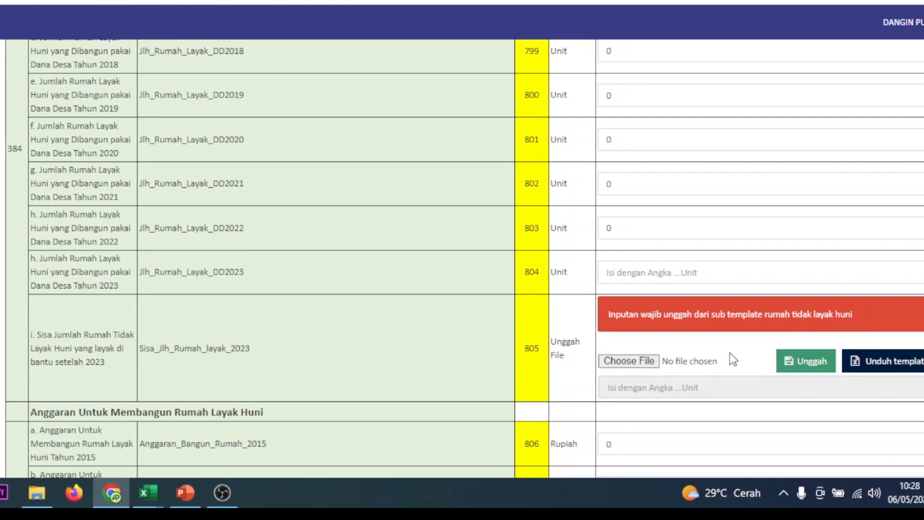
{"action": "scroll", "coordinate": [729, 353], "scroll_direction": "down", "scroll_amount": 6}
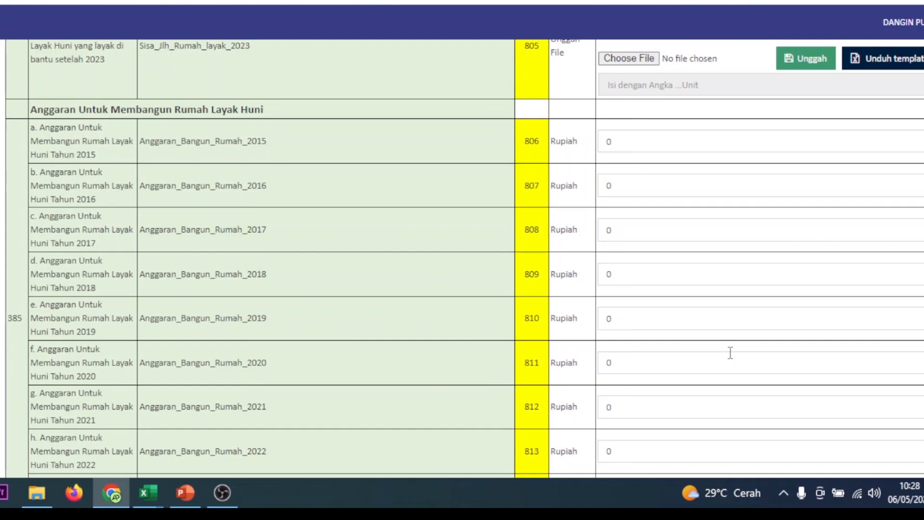
{"action": "scroll", "coordinate": [723, 374], "scroll_direction": "down", "scroll_amount": 20}
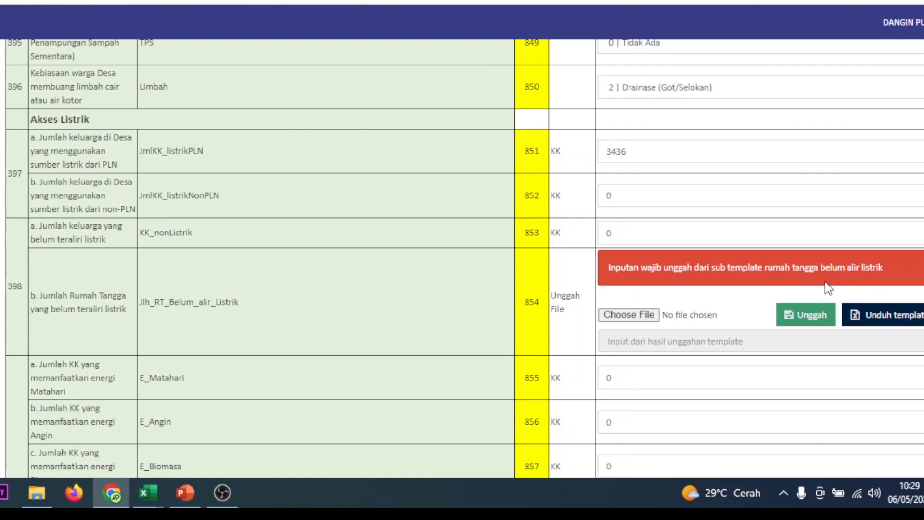
{"action": "scroll", "coordinate": [311, 362], "scroll_direction": "down", "scroll_amount": 20}
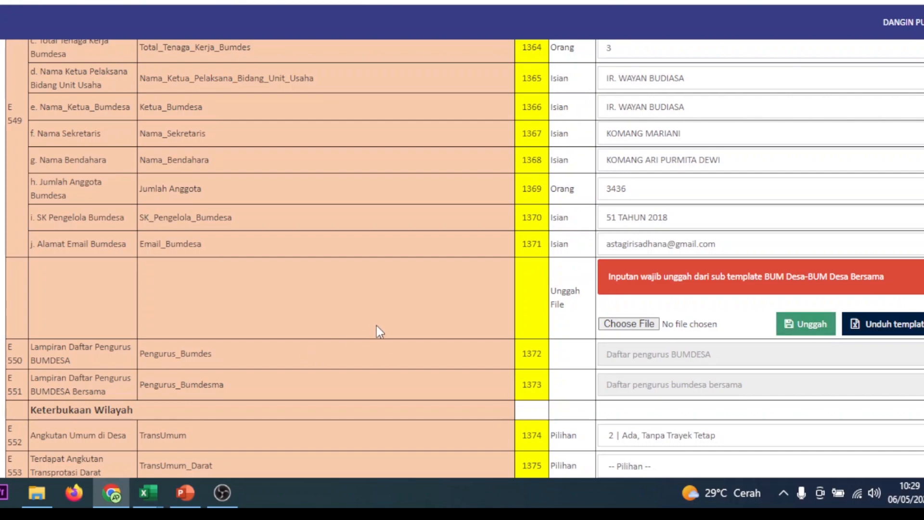
Examine the disaster mitigation, Aktivitas Desa, KPMD Posyandu upload, community mentoring, APBDES and village asset sections of the online form.
{"action": "scroll", "coordinate": [382, 356], "scroll_direction": "down", "scroll_amount": 20}
{"action": "scroll", "coordinate": [380, 362], "scroll_direction": "up", "scroll_amount": 10}
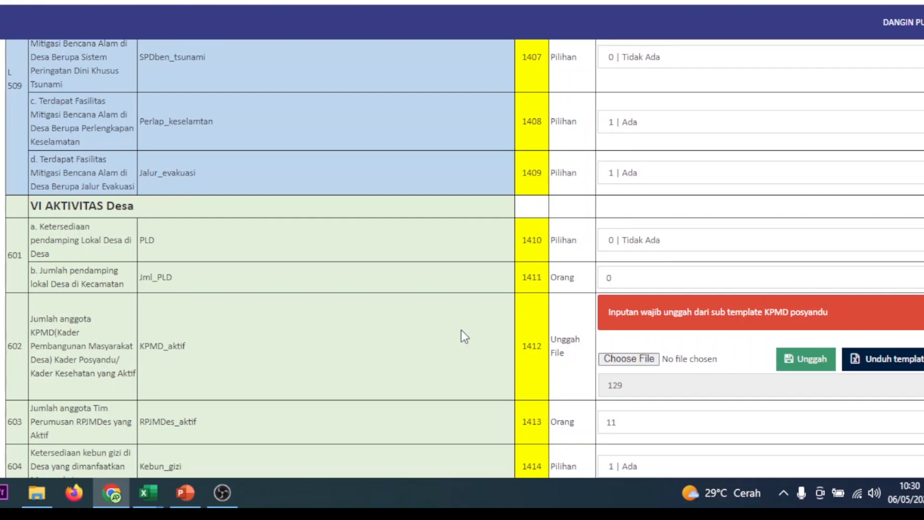
{"action": "scroll", "coordinate": [461, 330], "scroll_direction": "down", "scroll_amount": 8}
{"action": "scroll", "coordinate": [461, 332], "scroll_direction": "down", "scroll_amount": 6}
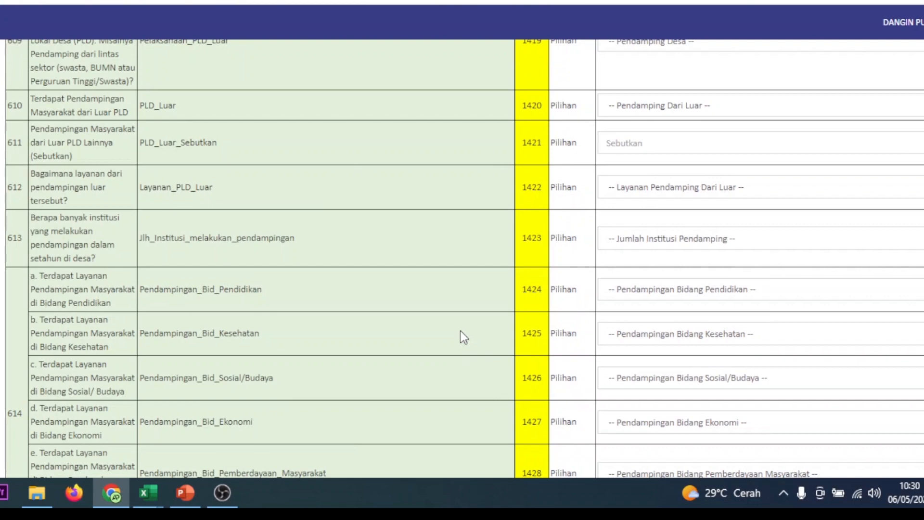
{"action": "scroll", "coordinate": [460, 330], "scroll_direction": "down", "scroll_amount": 20}
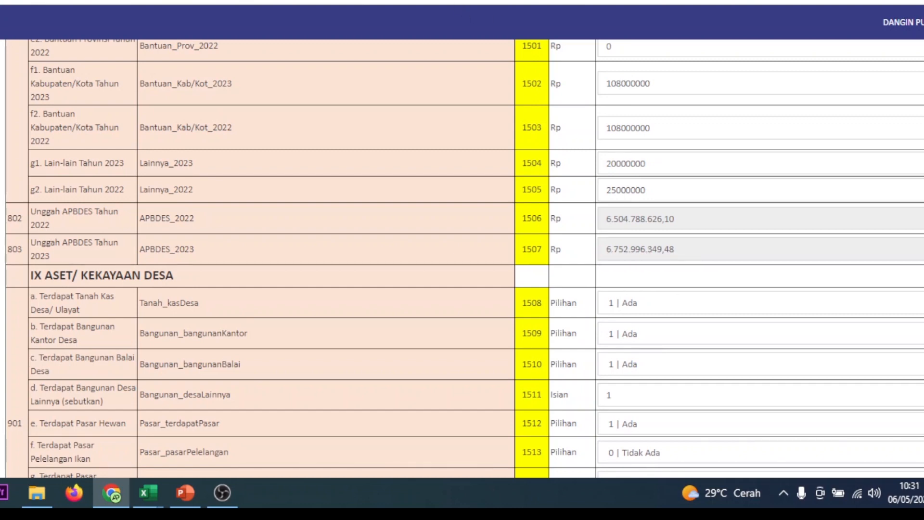
{"action": "key", "text": "ctrl+Tab"}
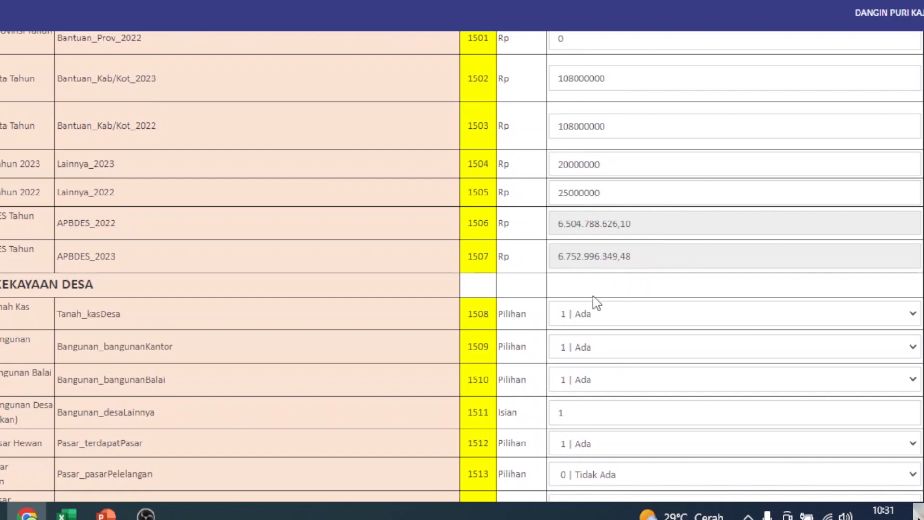
{"action": "scroll", "coordinate": [491, 334], "scroll_direction": "down", "scroll_amount": 15}
{"action": "scroll", "coordinate": [484, 365], "scroll_direction": "down", "scroll_amount": 12}
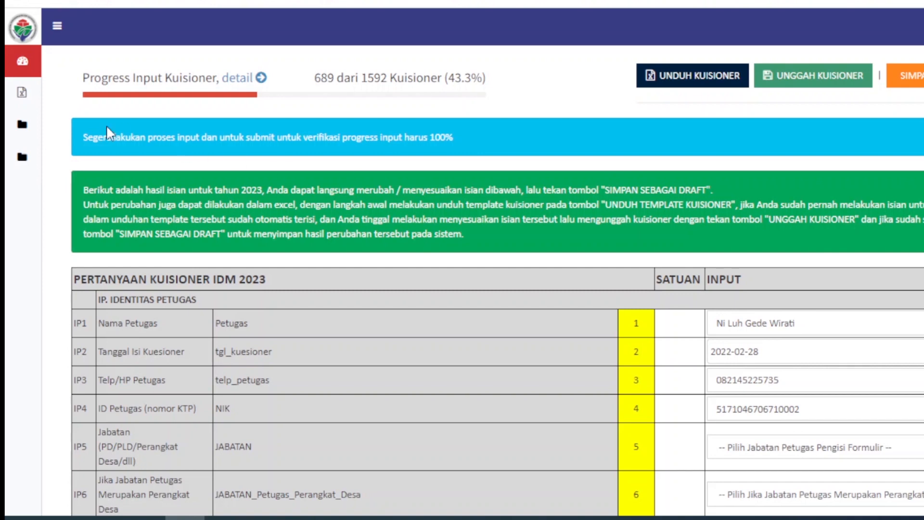
Open the Perangkat Desa sub-template data page and view the Downloads folder for its file upload, without choosing a file.
{"action": "mouse_move", "coordinate": [18, 102]}
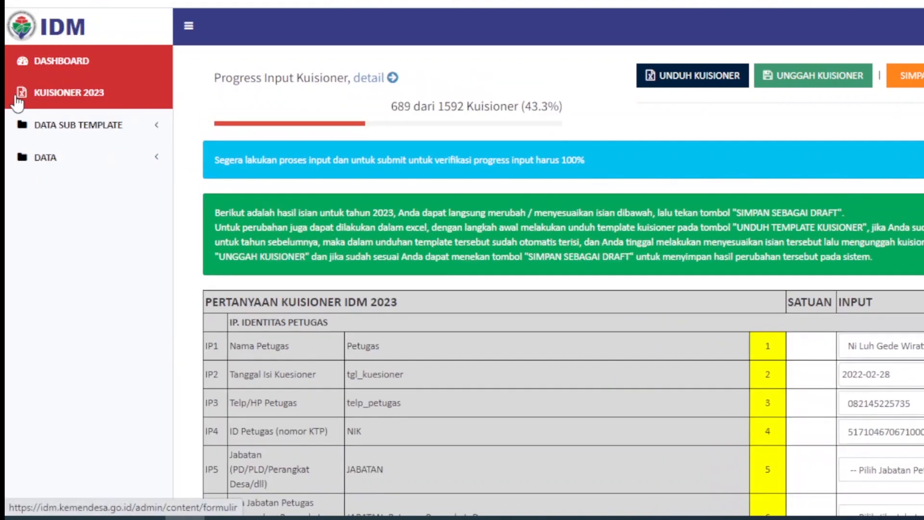
{"action": "left_click", "coordinate": [55, 132]}
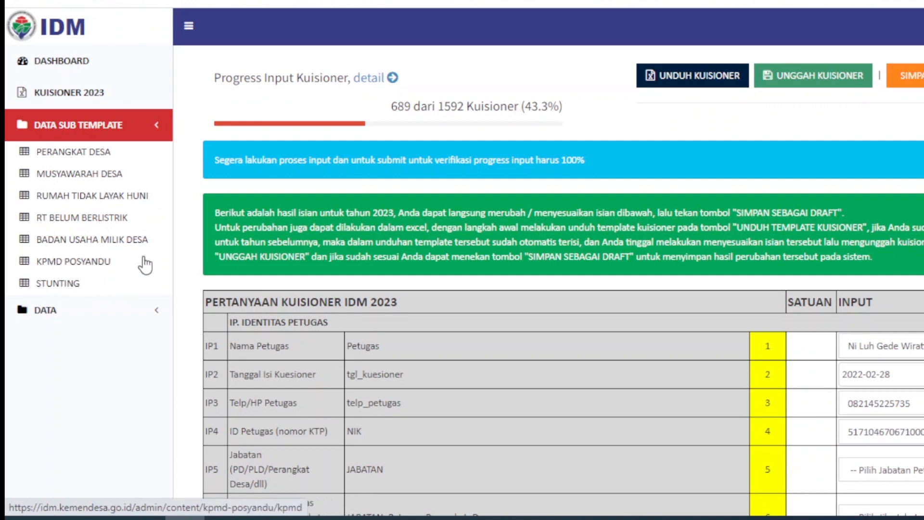
{"action": "left_click", "coordinate": [98, 159]}
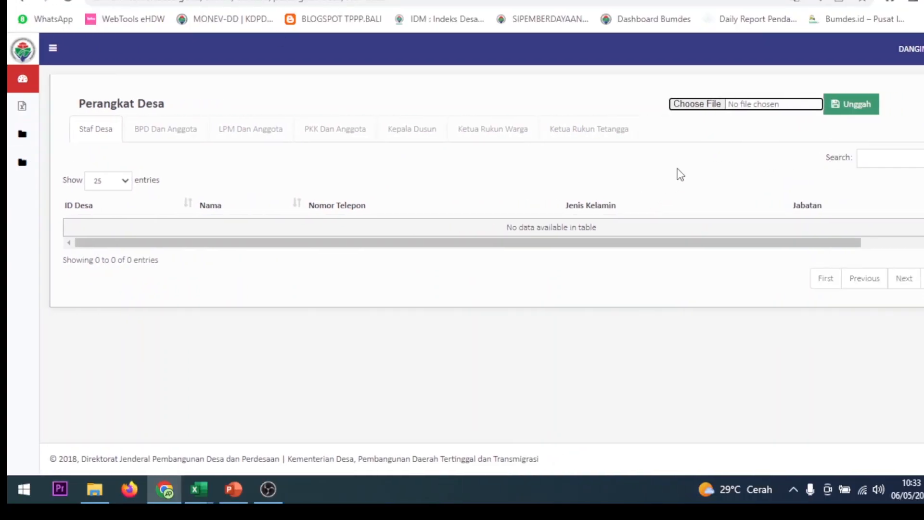
{"action": "mouse_move", "coordinate": [59, 142]}
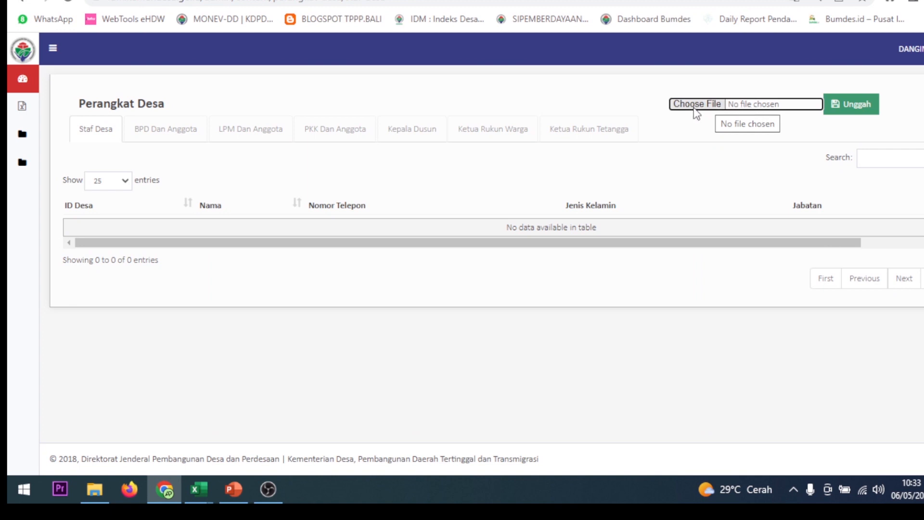
{"action": "left_click", "coordinate": [695, 112]}
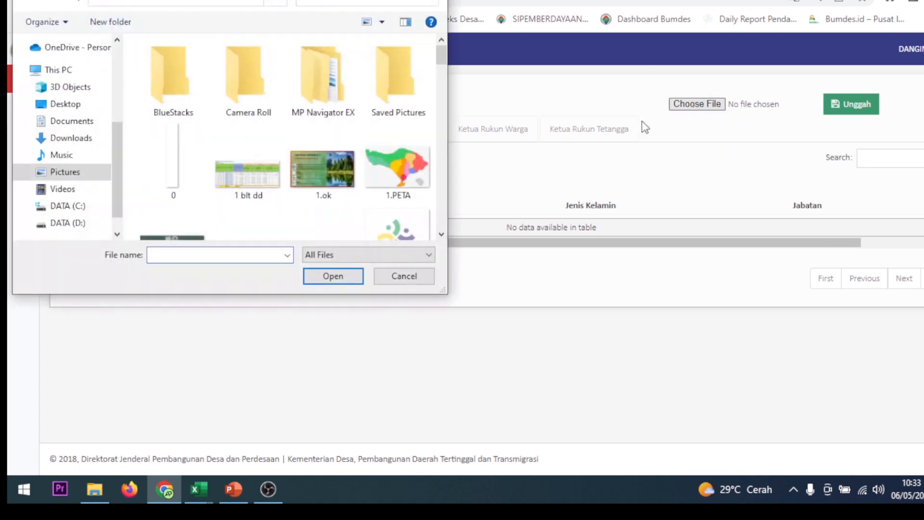
{"action": "left_click", "coordinate": [87, 138]}
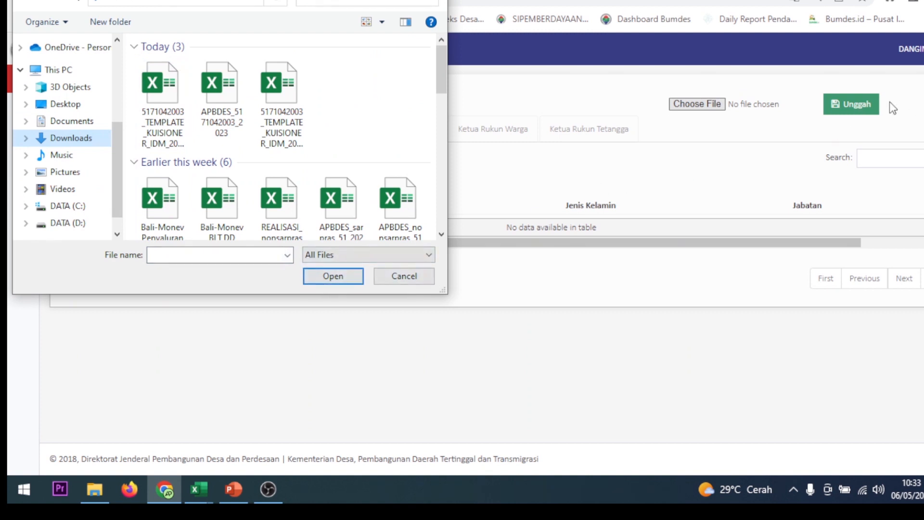
{"action": "key", "text": "Escape"}
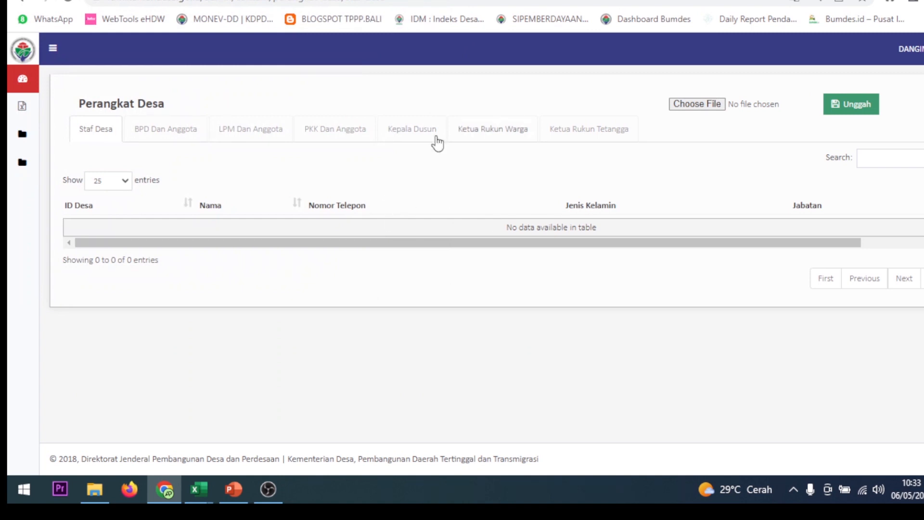
Return from the Perangkat Desa data to the Kuisioner 2023 page.
{"action": "mouse_move", "coordinate": [26, 137]}
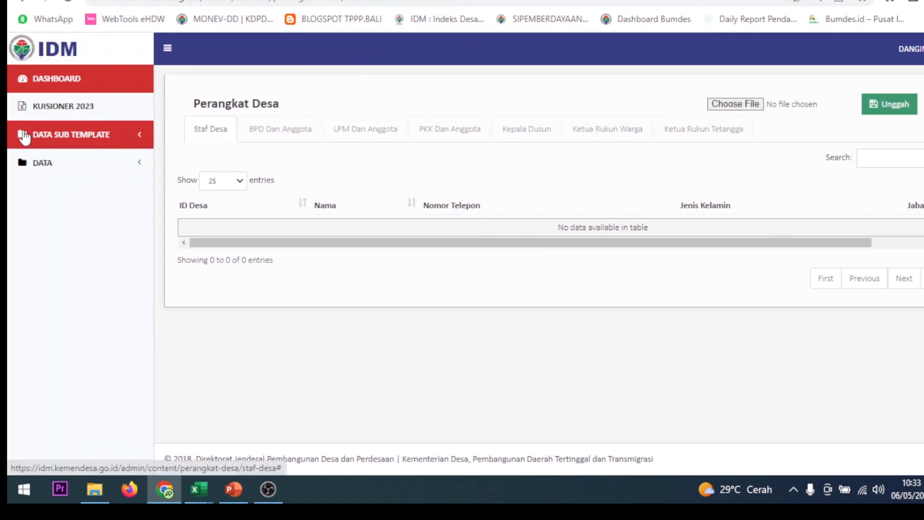
{"action": "left_click", "coordinate": [73, 114]}
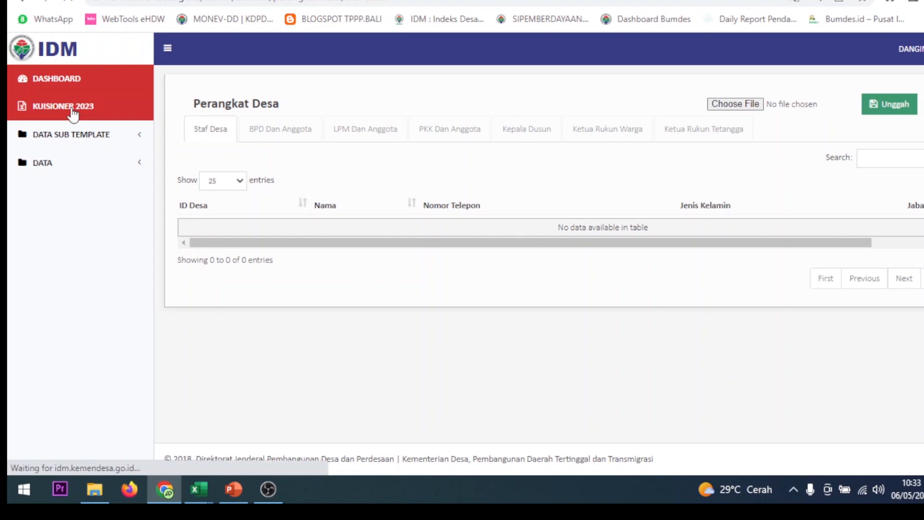